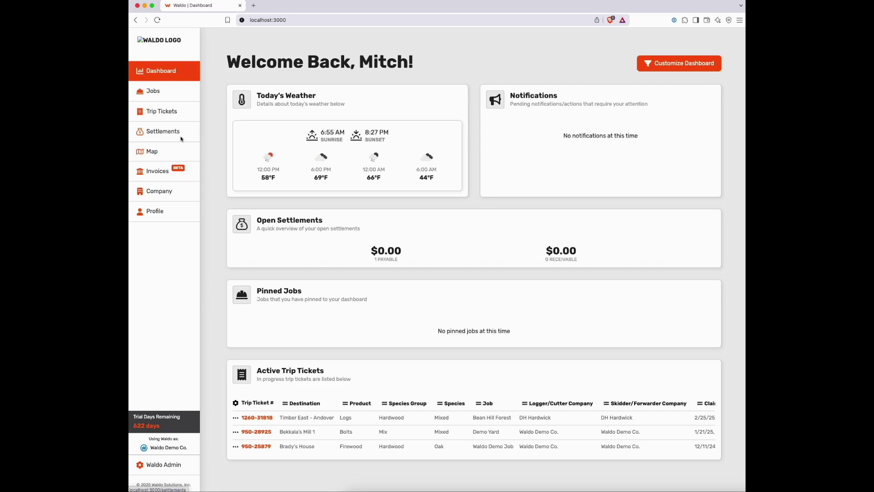
Open the demo job with payable rates for Hagerup Haulers and examine its haul and cut rates.
{"action": "left_click", "coordinate": [155, 132]}
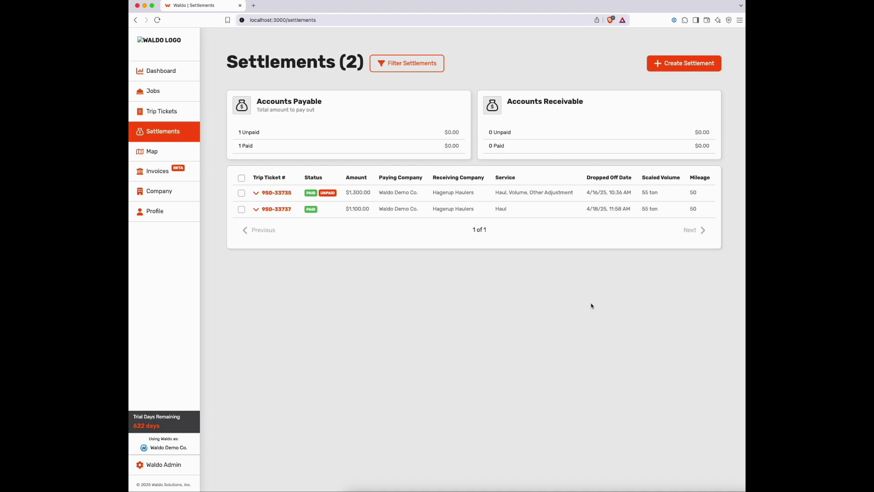
{"action": "left_click", "coordinate": [167, 93]}
{"action": "left_click", "coordinate": [268, 147]}
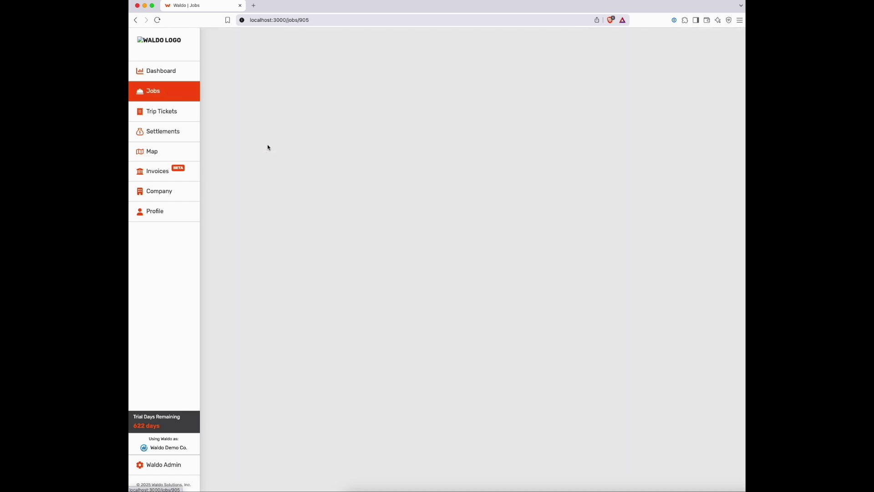
{"action": "left_click", "coordinate": [385, 219]}
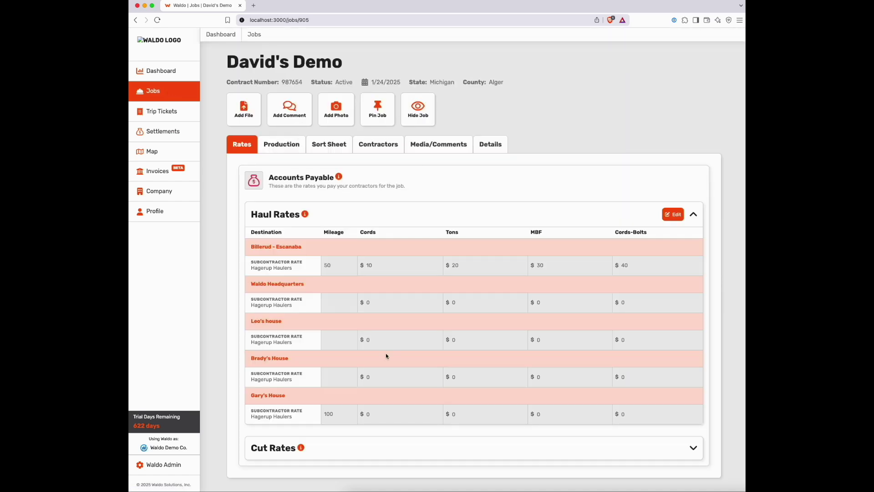
{"action": "left_click", "coordinate": [388, 457]}
{"action": "scroll", "coordinate": [430, 244], "scroll_direction": "down", "scroll_amount": 2}
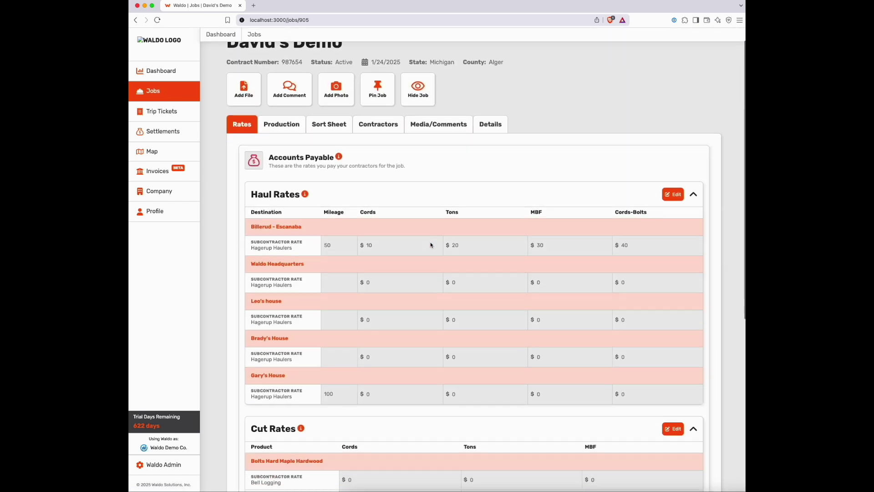
{"action": "scroll", "coordinate": [430, 244], "scroll_direction": "down", "scroll_amount": 3}
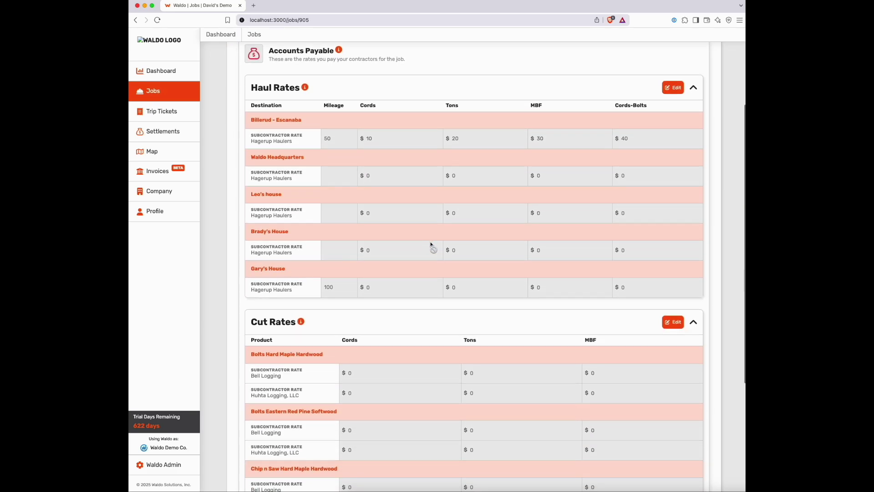
{"action": "scroll", "coordinate": [430, 245], "scroll_direction": "up", "scroll_amount": 4}
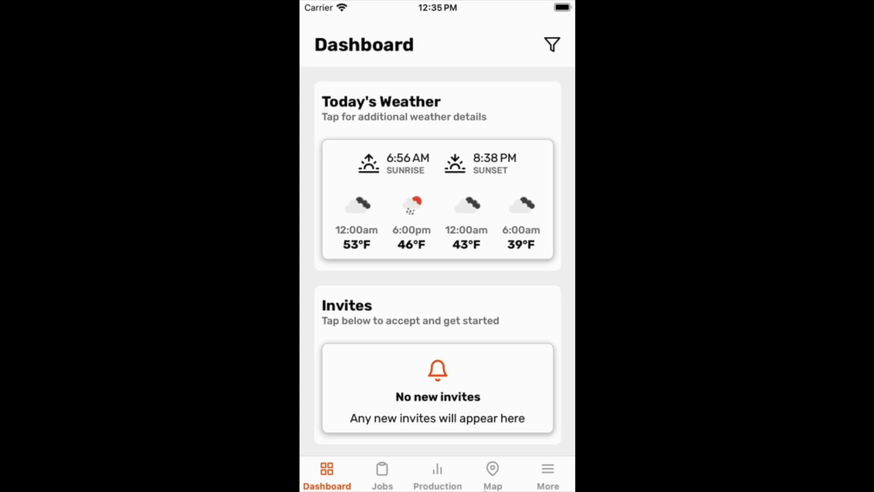
In the Waldo mobile app, take Bolts Hard Maple - Hardwood from the demo job for immediate hauling to Billerud - Escanaba.
{"action": "left_click", "coordinate": [383, 484]}
{"action": "left_click", "coordinate": [410, 369]}
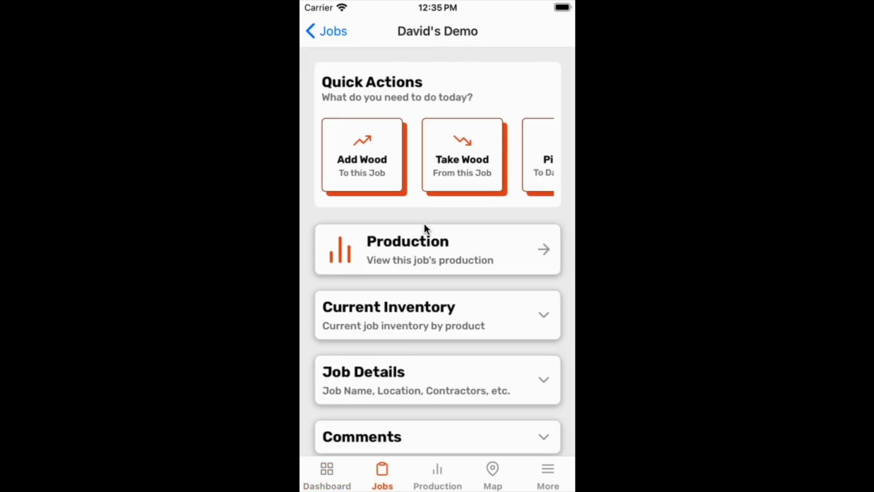
{"action": "left_click", "coordinate": [460, 166]}
{"action": "left_click", "coordinate": [456, 255]}
{"action": "left_click", "coordinate": [453, 303]}
{"action": "left_click", "coordinate": [409, 415]}
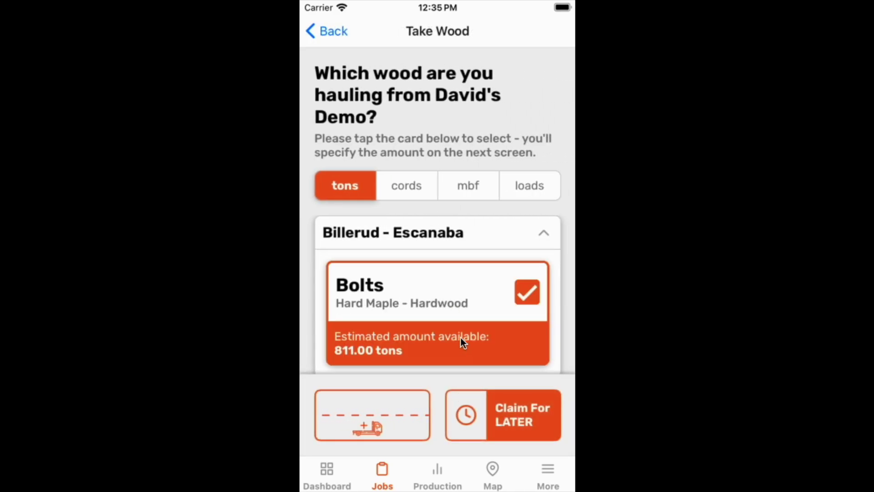
Create the trip ticket with ton as the unit type and an estimated volume of 55.
{"action": "left_click_drag", "start_coordinate": [416, 303], "coordinate": [424, 182]}
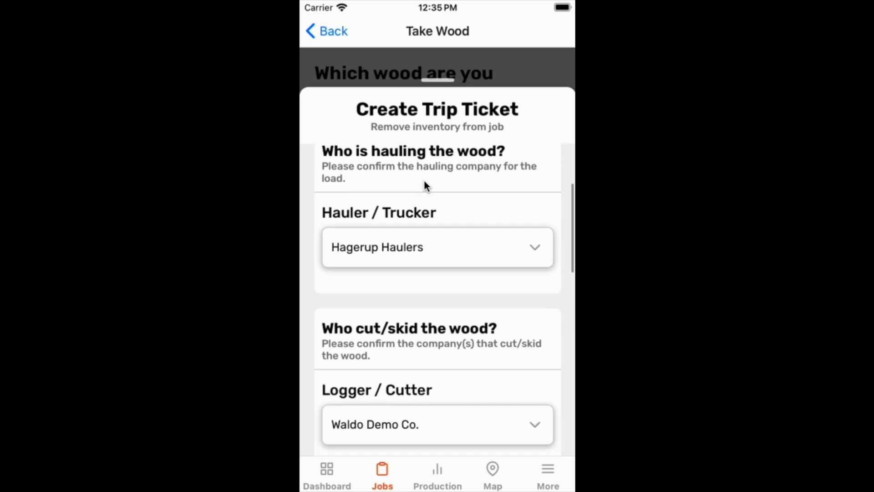
{"action": "left_click_drag", "start_coordinate": [477, 342], "coordinate": [479, 195]}
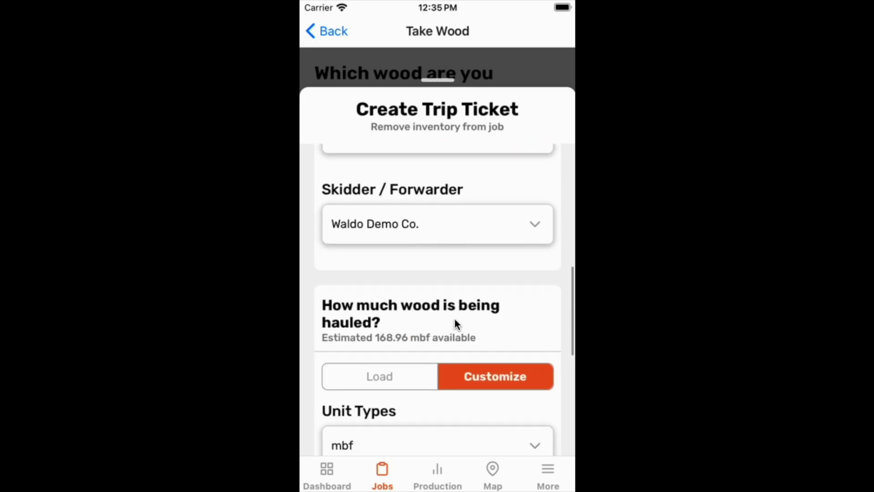
{"action": "left_click_drag", "start_coordinate": [454, 318], "coordinate": [450, 158]}
{"action": "left_click", "coordinate": [458, 275]}
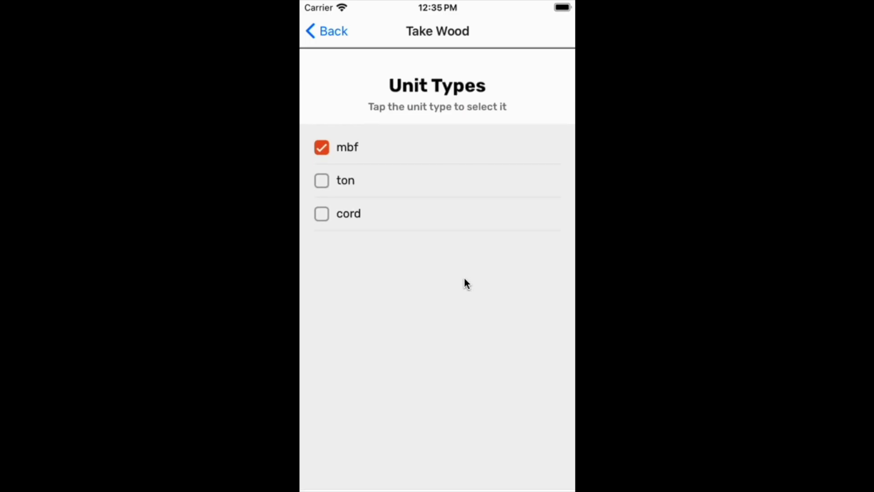
{"action": "left_click", "coordinate": [430, 131]}
{"action": "left_click", "coordinate": [545, 463]}
{"action": "left_click", "coordinate": [399, 364]}
{"action": "type", "text": "55"}
{"action": "scroll", "coordinate": [464, 319], "scroll_direction": "down", "scroll_amount": 5}
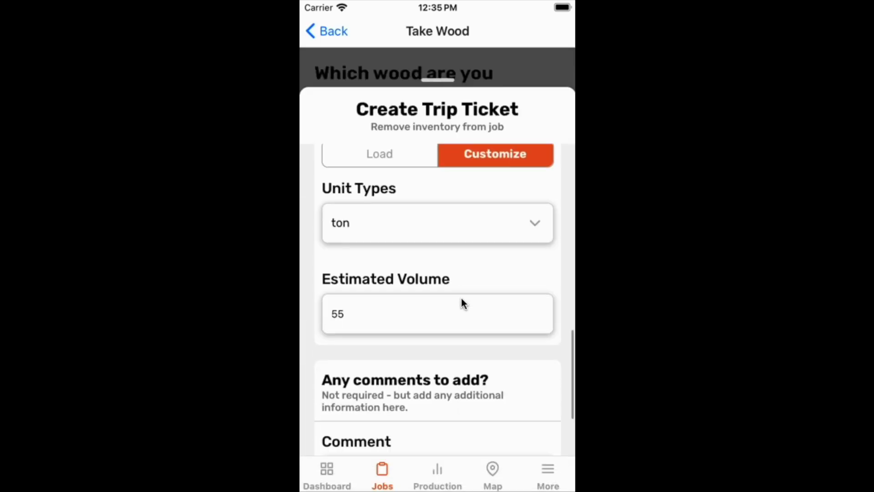
{"action": "left_click", "coordinate": [465, 430]}
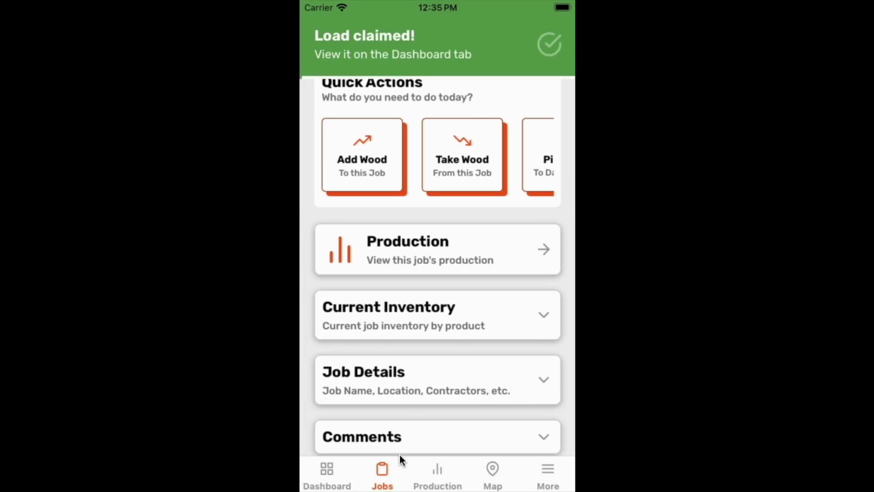
Drop off the in-transit load of hard maple bolts with scale ticket number 123456 and a volume of 55.
{"action": "left_click", "coordinate": [337, 472]}
{"action": "scroll", "coordinate": [452, 347], "scroll_direction": "down", "scroll_amount": 15}
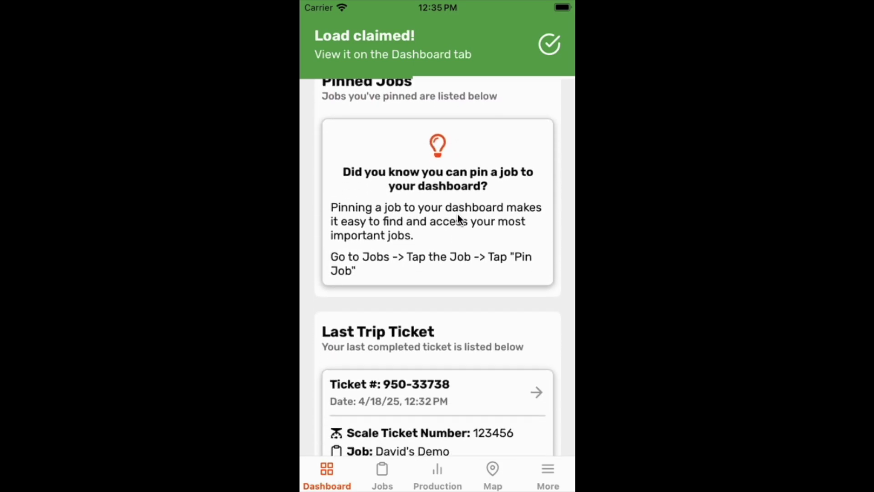
{"action": "scroll", "coordinate": [455, 251], "scroll_direction": "down", "scroll_amount": 5}
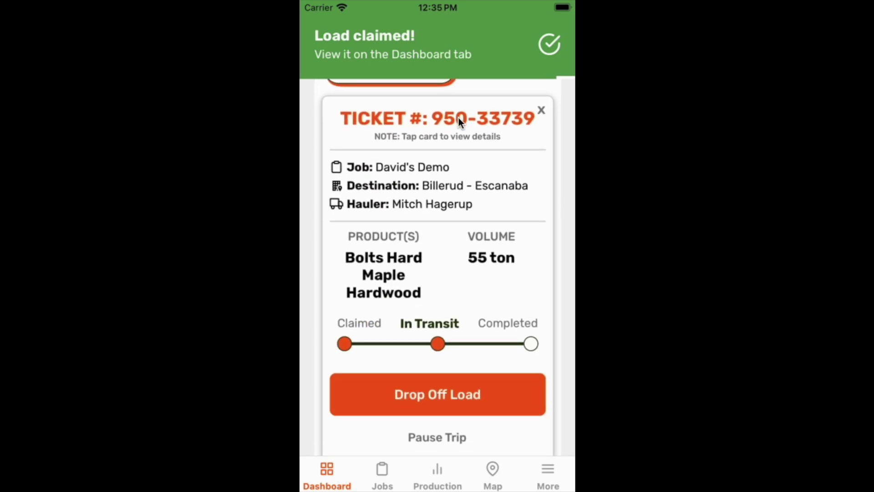
{"action": "left_click", "coordinate": [466, 394]}
{"action": "left_click", "coordinate": [431, 287]}
{"action": "type", "text": "123456"}
{"action": "scroll", "coordinate": [430, 264], "scroll_direction": "down", "scroll_amount": 5}
{"action": "left_click", "coordinate": [418, 323]}
{"action": "type", "text": "55"}
{"action": "key", "text": "Return"}
{"action": "scroll", "coordinate": [451, 401], "scroll_direction": "down", "scroll_amount": 5}
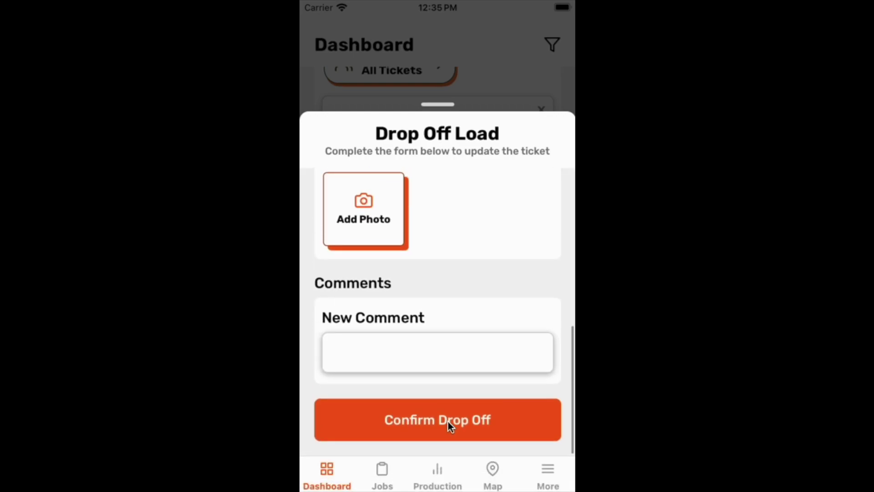
{"action": "left_click", "coordinate": [447, 419]}
Review the details of the haul settlement for the dropped-off load, from amount and rate to companies and delivery location.
{"action": "left_click", "coordinate": [437, 478]}
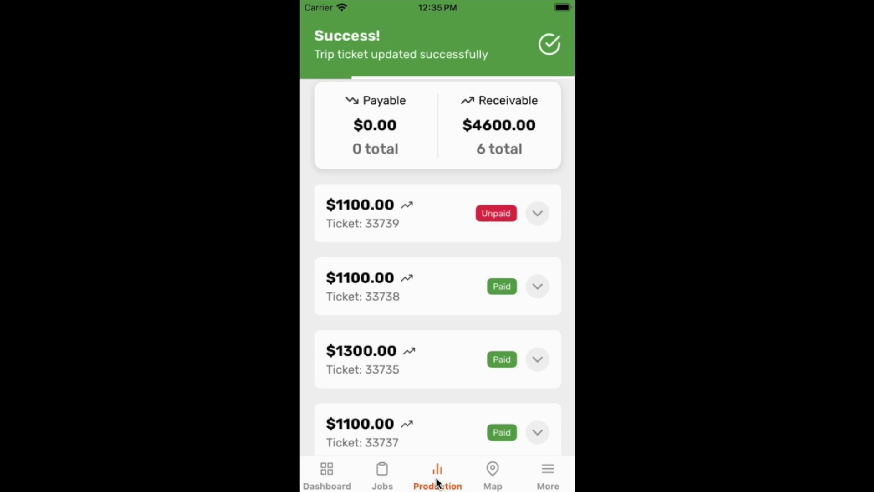
{"action": "left_click_drag", "start_coordinate": [427, 255], "coordinate": [426, 332]}
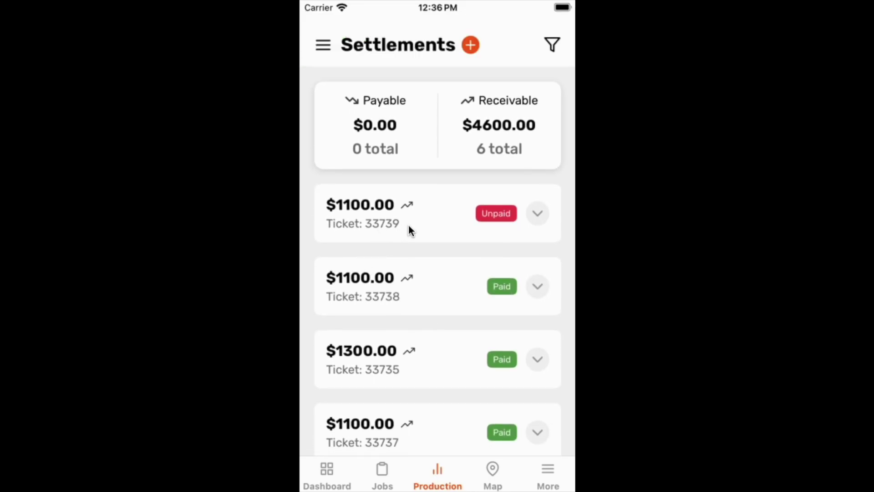
{"action": "left_click", "coordinate": [539, 212]}
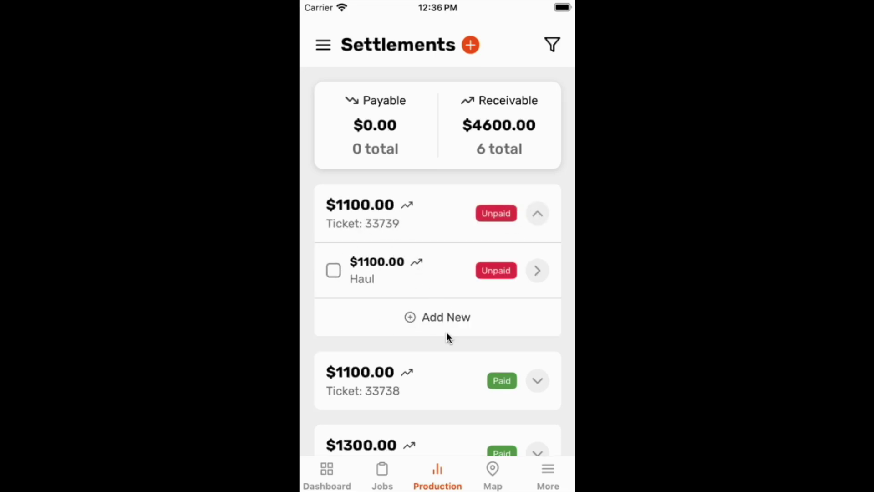
{"action": "left_click", "coordinate": [536, 272]}
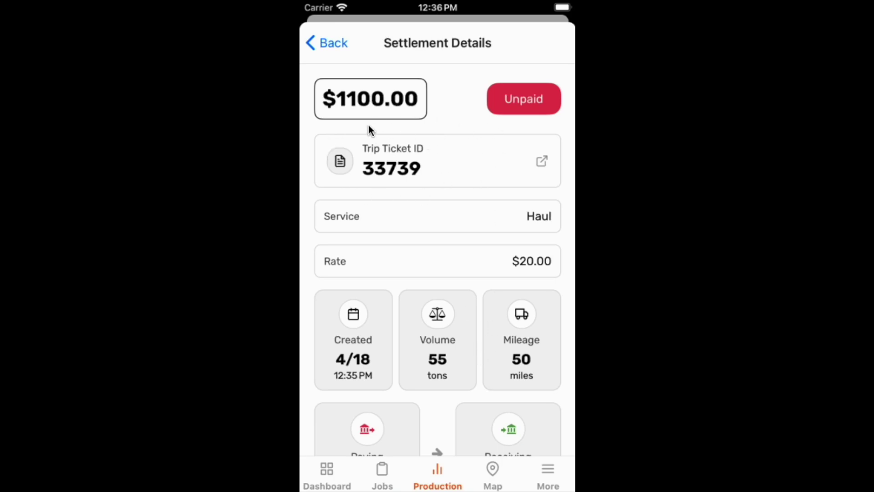
{"action": "left_click_drag", "start_coordinate": [459, 266], "coordinate": [452, 129]}
{"action": "left_click_drag", "start_coordinate": [458, 266], "coordinate": [457, 193]}
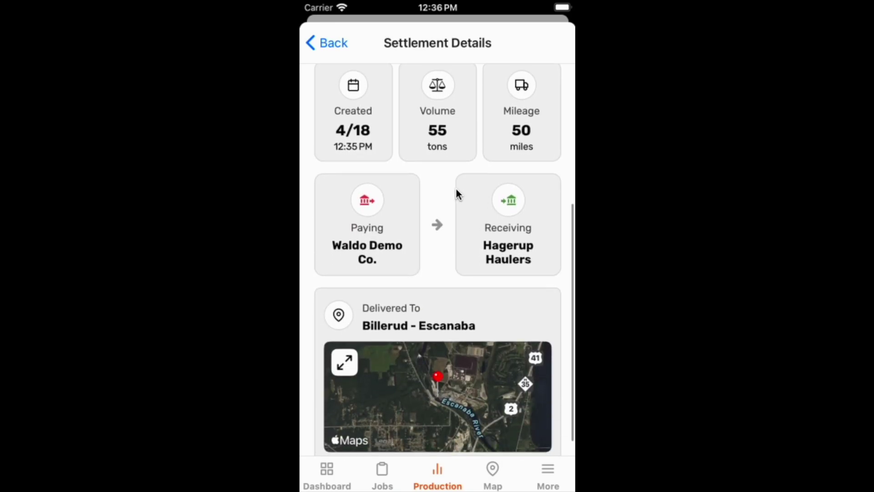
{"action": "left_click_drag", "start_coordinate": [441, 305], "coordinate": [442, 245]}
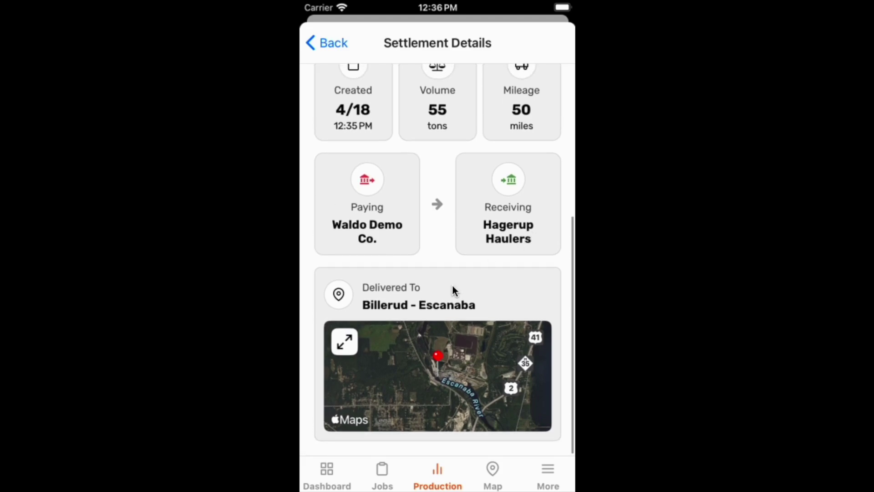
{"action": "left_click_drag", "start_coordinate": [411, 327], "coordinate": [429, 473]}
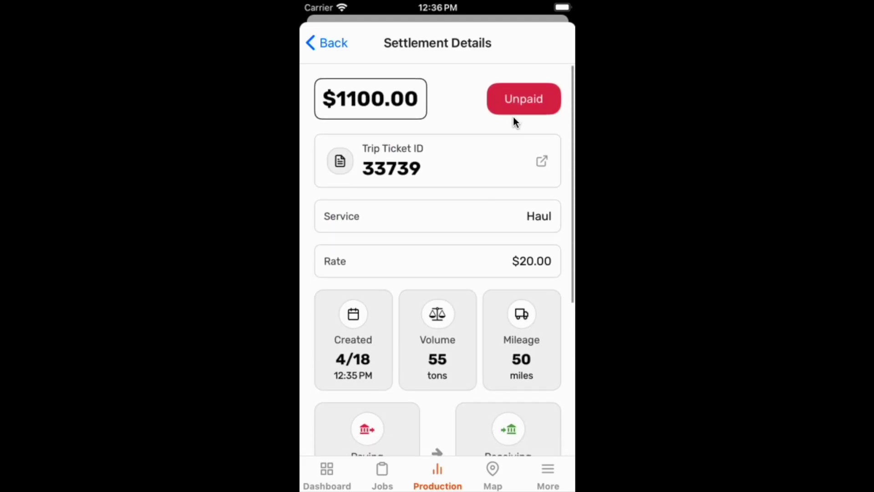
View the trip ticket linked to the haul settlement and close its details.
{"action": "left_click", "coordinate": [514, 159]}
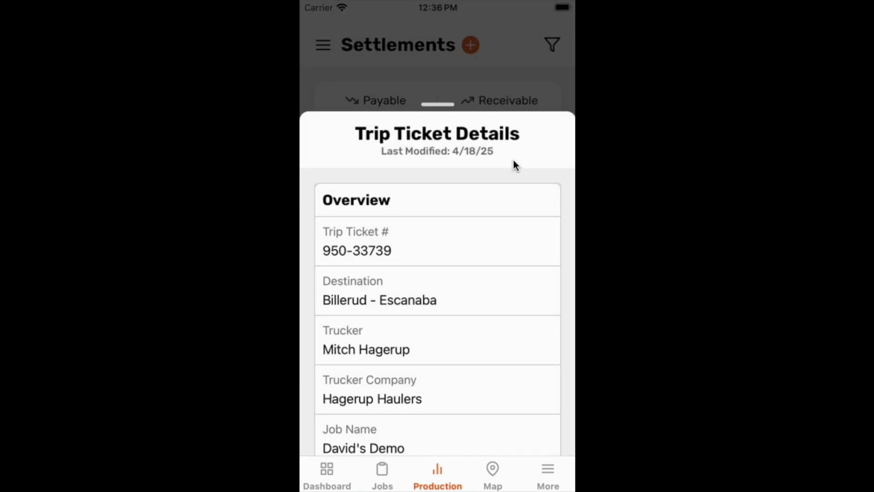
{"action": "mouse_move", "coordinate": [490, 337]}
{"action": "left_mouse_down"}
{"action": "mouse_move", "coordinate": [480, 248]}
{"action": "mouse_move", "coordinate": [492, 340]}
{"action": "left_mouse_up"}
{"action": "left_click", "coordinate": [471, 75]}
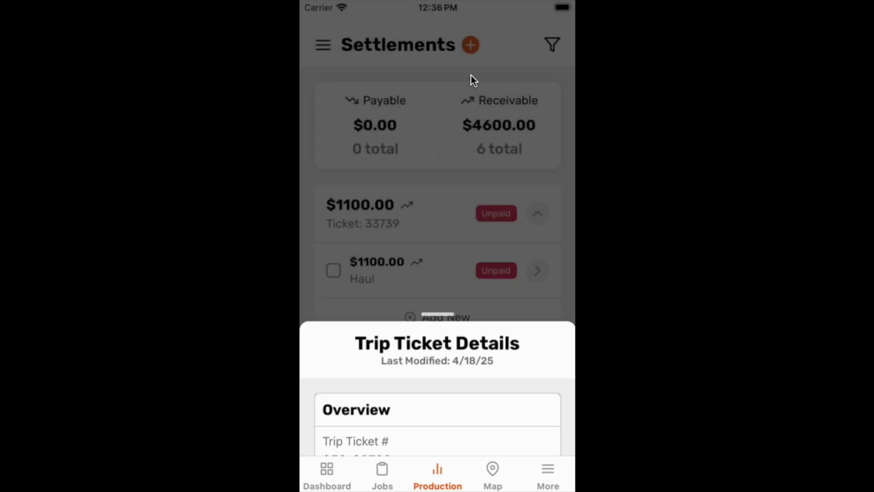
Update the status of the unpaid haul settlement to Paid and collapse its ticket entry.
{"action": "left_click", "coordinate": [324, 271]}
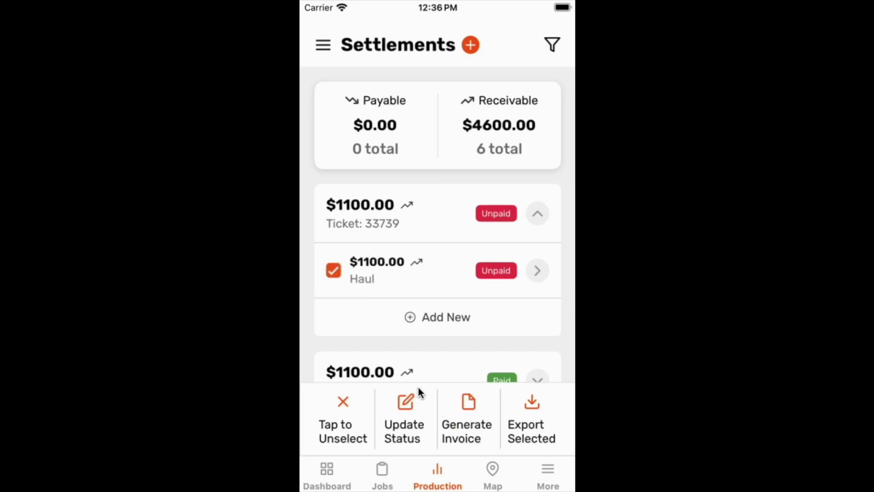
{"action": "left_click", "coordinate": [410, 421]}
{"action": "left_click", "coordinate": [358, 315]}
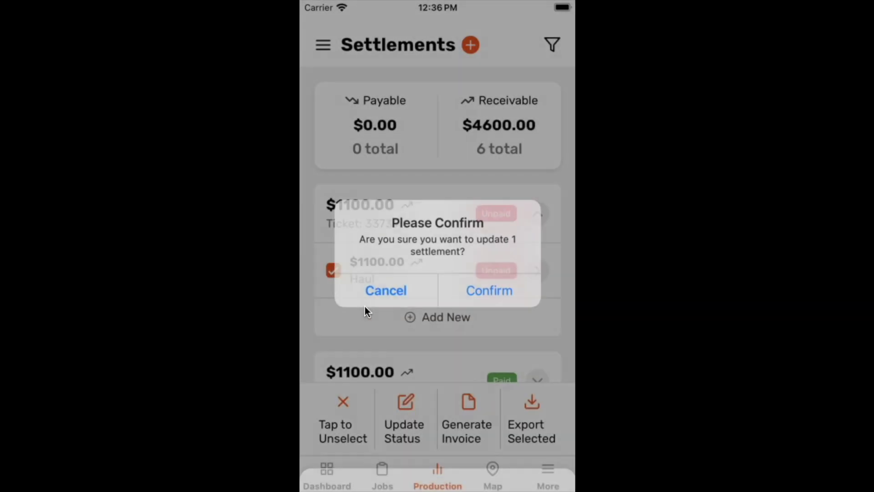
{"action": "left_click", "coordinate": [477, 286]}
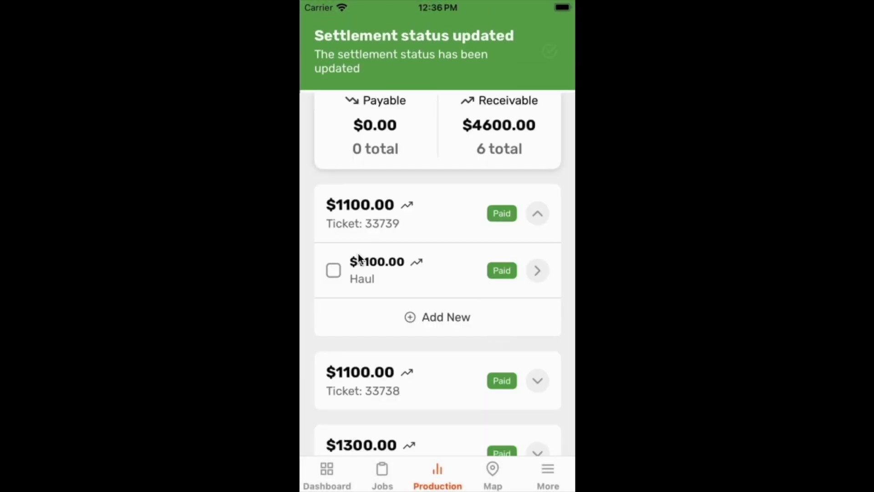
{"action": "left_click", "coordinate": [536, 213]}
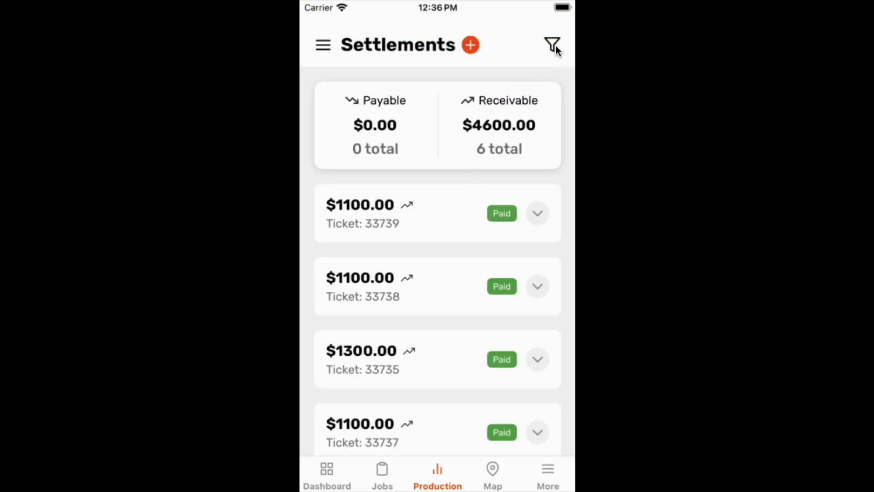
Examine the settlement filter choices for status, trip tickets and settlement type without selecting any.
{"action": "left_click", "coordinate": [554, 46]}
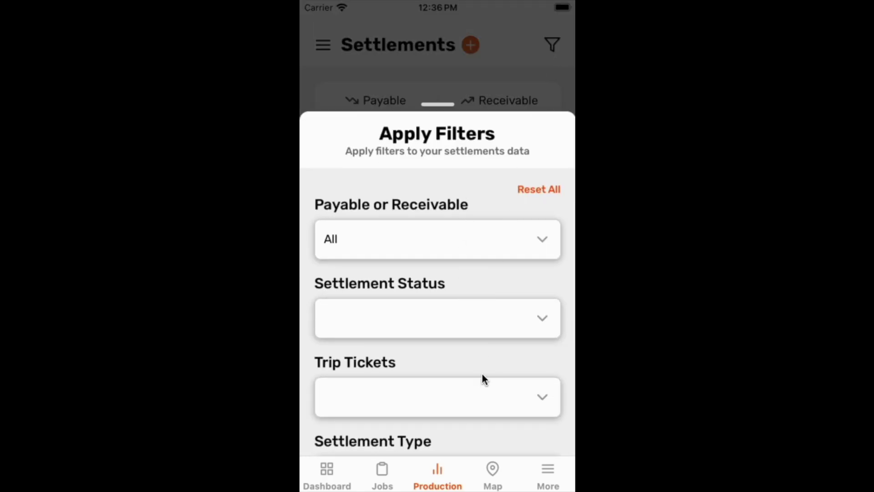
{"action": "mouse_move", "coordinate": [485, 347]}
{"action": "left_mouse_down"}
{"action": "mouse_move", "coordinate": [488, 271]}
{"action": "mouse_move", "coordinate": [490, 359]}
{"action": "left_mouse_up"}
{"action": "left_click", "coordinate": [502, 319]}
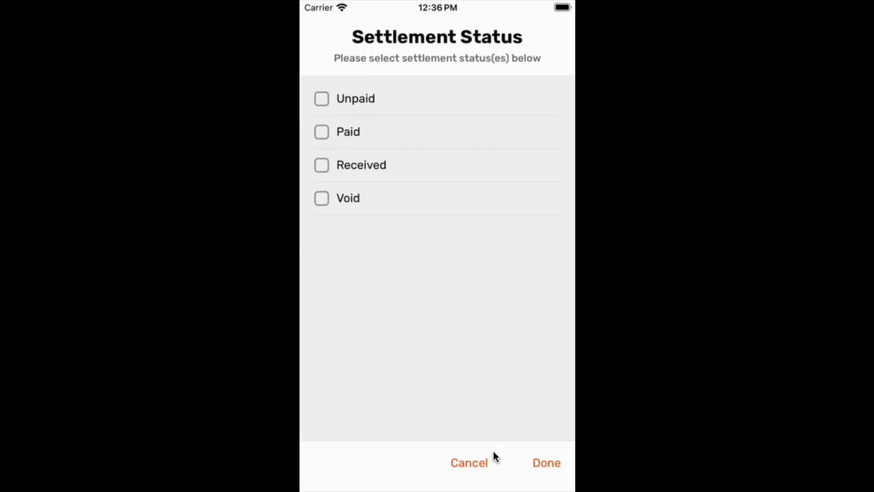
{"action": "left_click", "coordinate": [486, 456]}
{"action": "left_click_drag", "start_coordinate": [513, 370], "coordinate": [513, 271]}
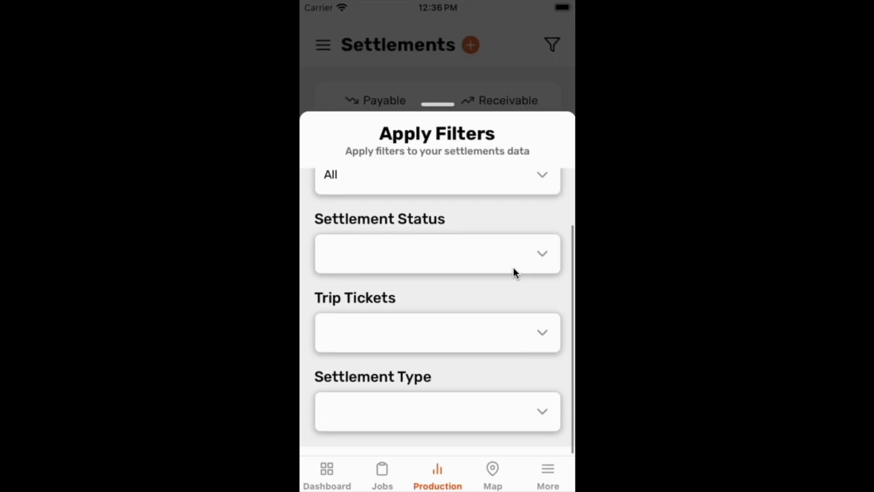
{"action": "left_click", "coordinate": [512, 342]}
{"action": "left_click", "coordinate": [469, 456]}
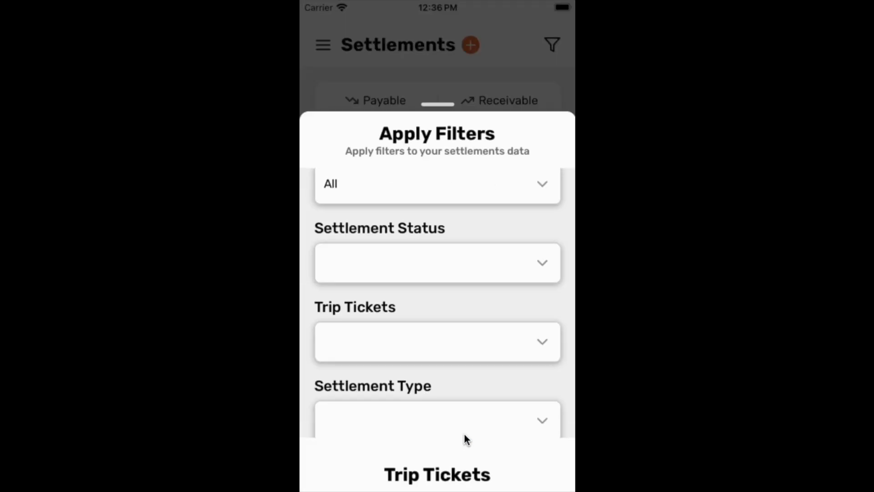
{"action": "left_click", "coordinate": [471, 415]}
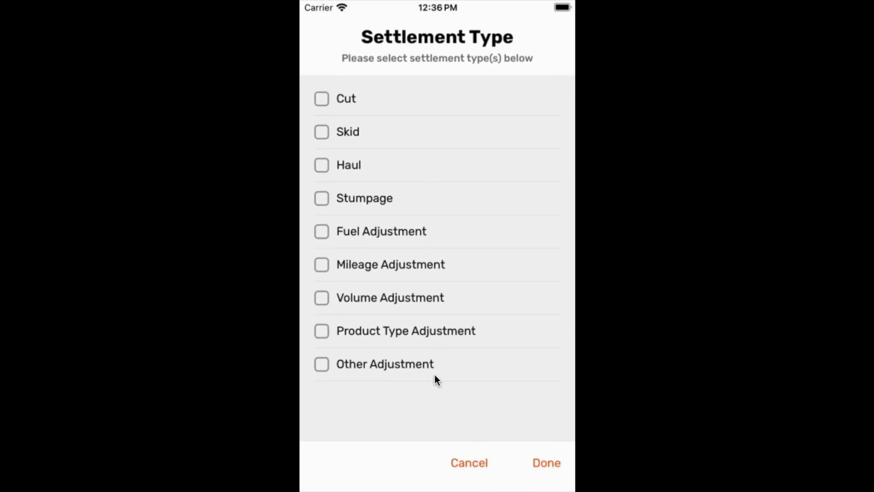
{"action": "left_click", "coordinate": [479, 465]}
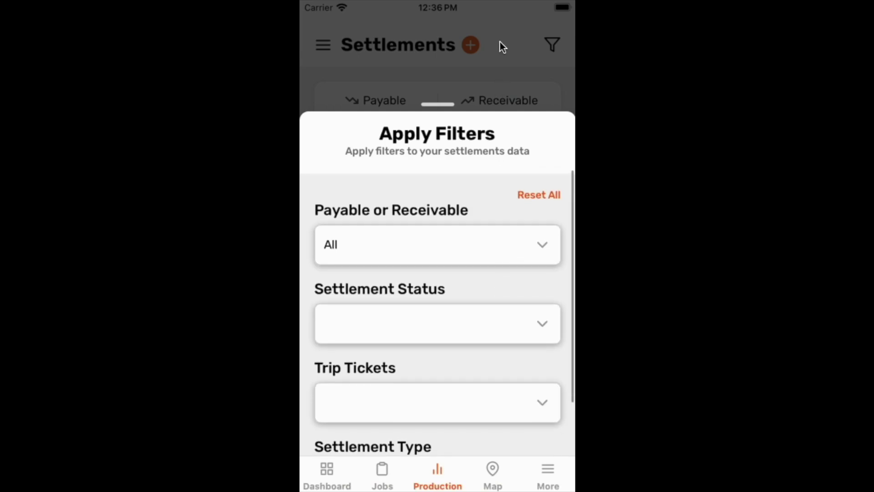
Close the filters and start a new settlement for trip ticket 804-33736 with an amount of 199.00.
{"action": "left_click", "coordinate": [502, 43]}
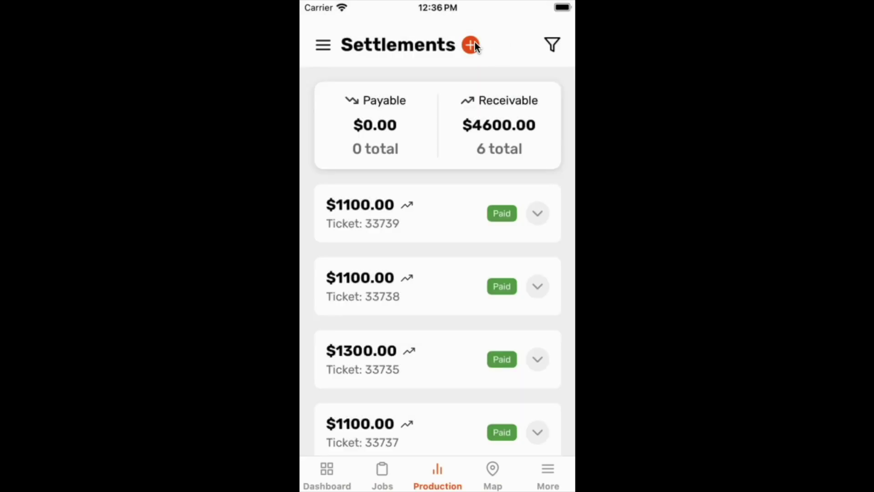
{"action": "left_click", "coordinate": [474, 43]}
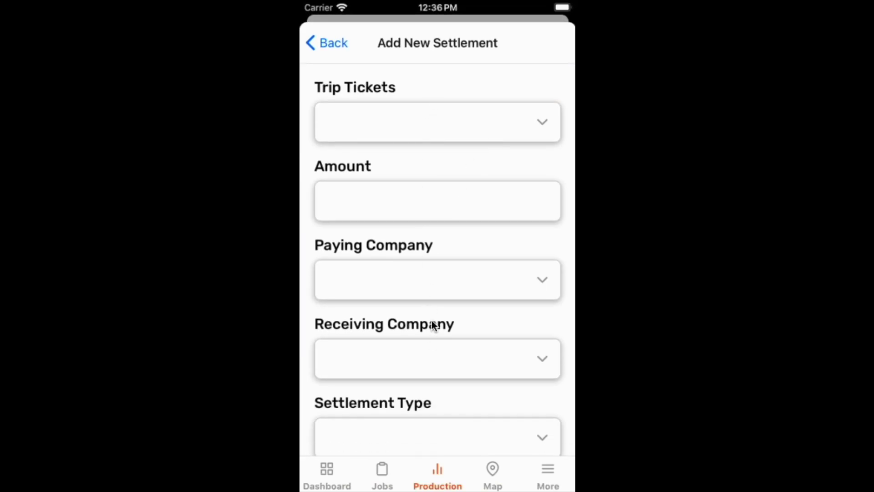
{"action": "left_click", "coordinate": [448, 128]}
{"action": "left_click", "coordinate": [419, 155]}
{"action": "left_click", "coordinate": [531, 468]}
{"action": "left_click", "coordinate": [431, 206]}
{"action": "type", "text": "1990"}
{"action": "key", "text": "BackSpace"}
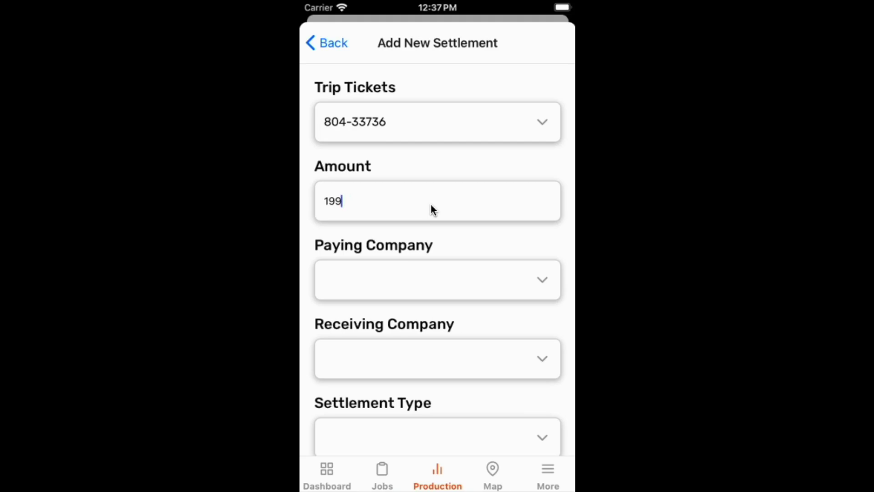
{"action": "type", "text": ".00"}
Set Waldo Demo Co. as the paying company and Hagerup Haulers as the receiving company of the new settlement.
{"action": "left_click", "coordinate": [454, 261]}
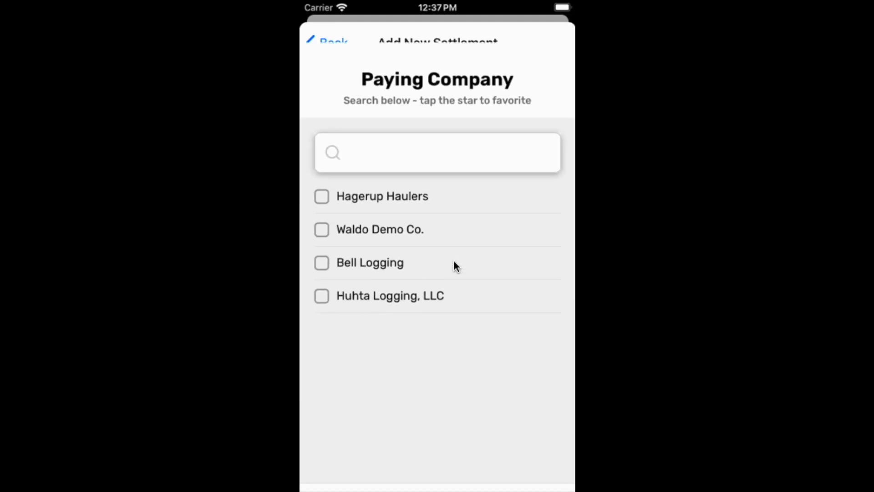
{"action": "left_click", "coordinate": [426, 193]}
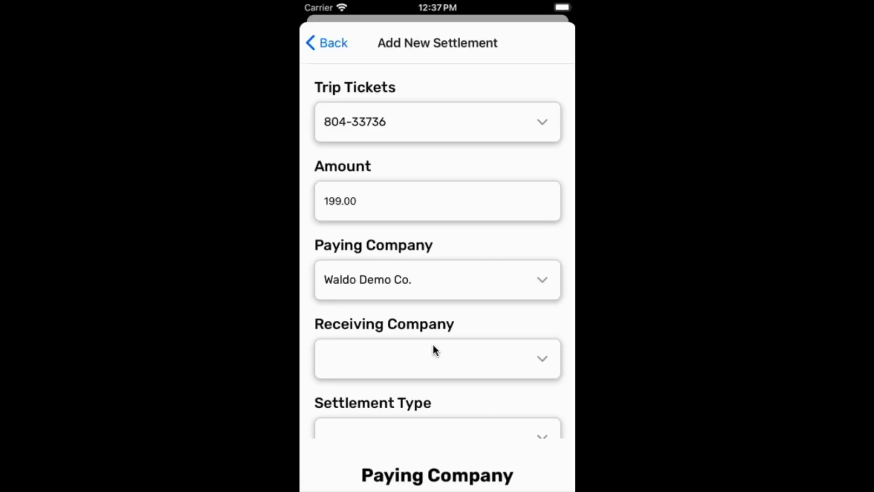
{"action": "left_click", "coordinate": [407, 357]}
{"action": "left_click", "coordinate": [414, 154]}
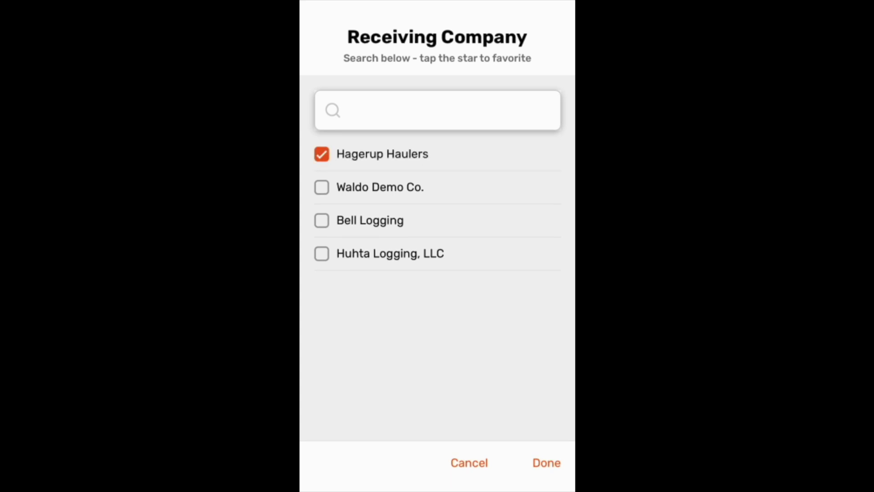
{"action": "left_click", "coordinate": [546, 463]}
Set the settlement type to Other Adjustment, add the note "Here's my comment!" and submit the settlement.
{"action": "scroll", "coordinate": [480, 355], "scroll_direction": "down", "scroll_amount": 3}
{"action": "left_click", "coordinate": [464, 304]}
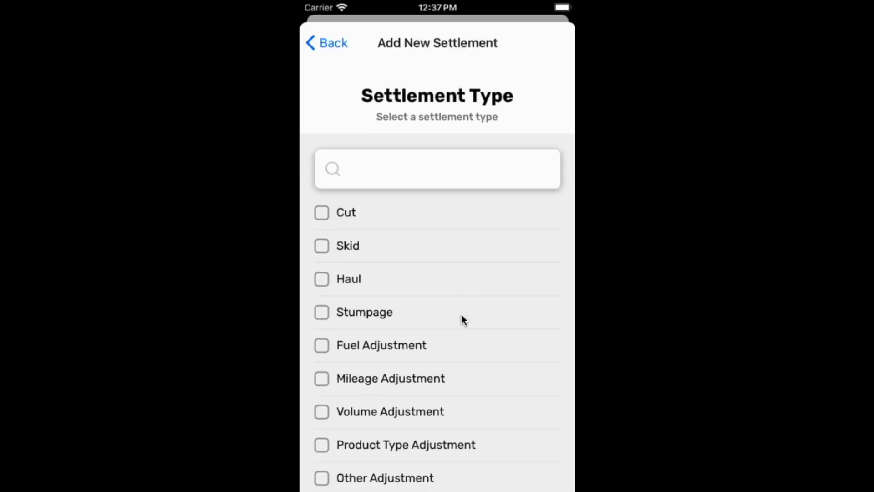
{"action": "left_click", "coordinate": [430, 425]}
{"action": "left_click", "coordinate": [546, 462]}
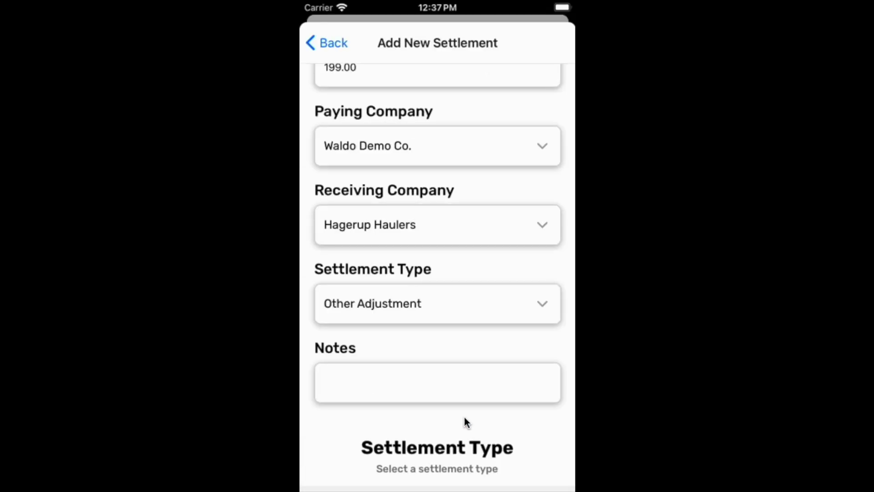
{"action": "left_click", "coordinate": [436, 389]}
{"action": "type", "text": "Here's my comment!"}
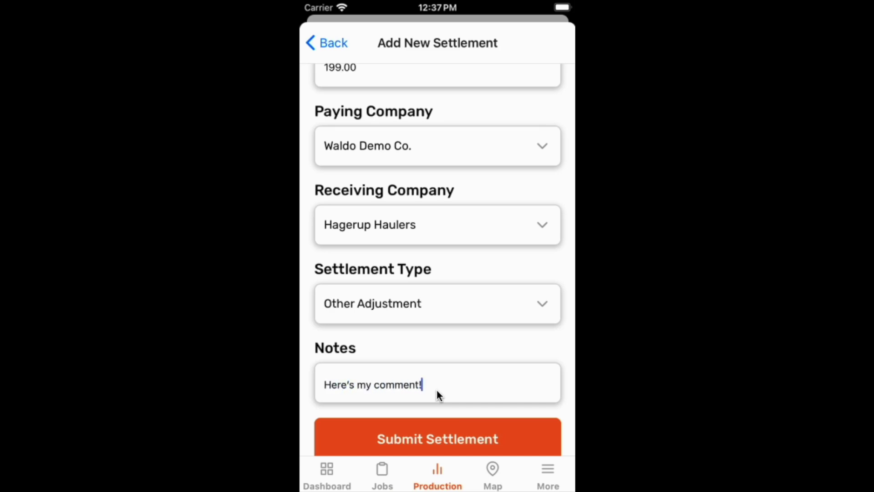
{"action": "left_click", "coordinate": [450, 431]}
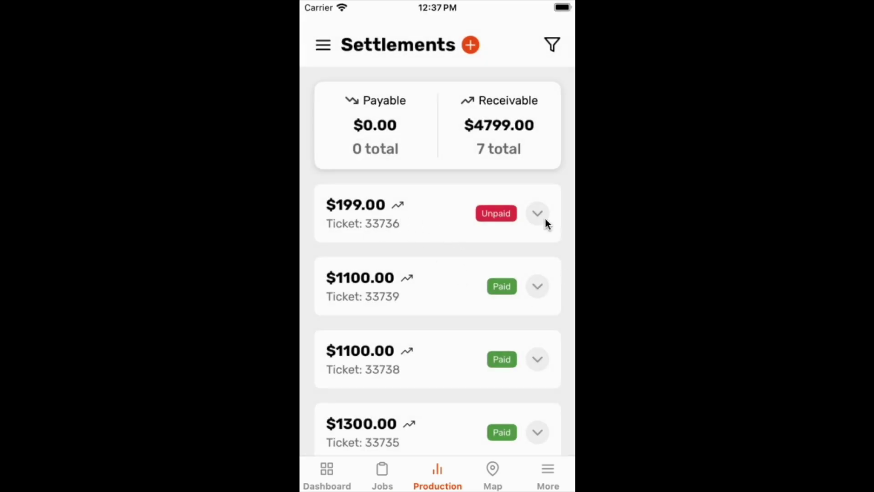
Review the details of the new unpaid Other Adjustment settlement under ticket 33736 and return to the settlements list.
{"action": "left_click", "coordinate": [529, 218]}
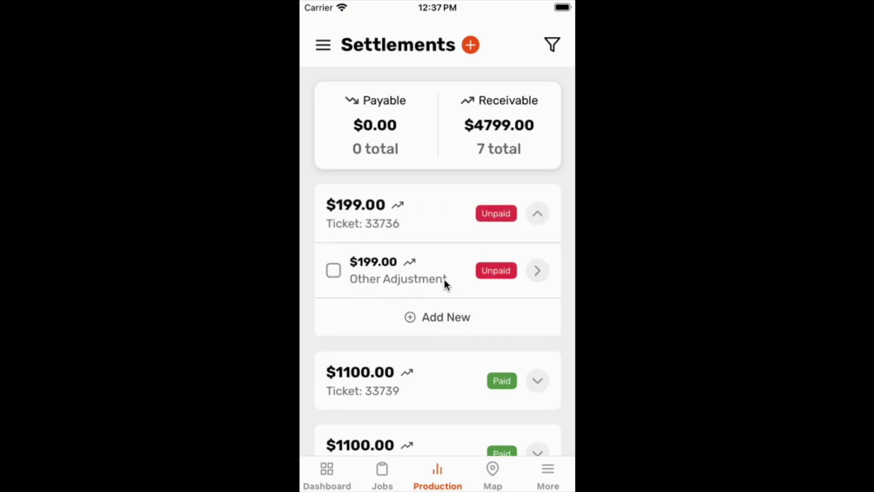
{"action": "left_click", "coordinate": [542, 270]}
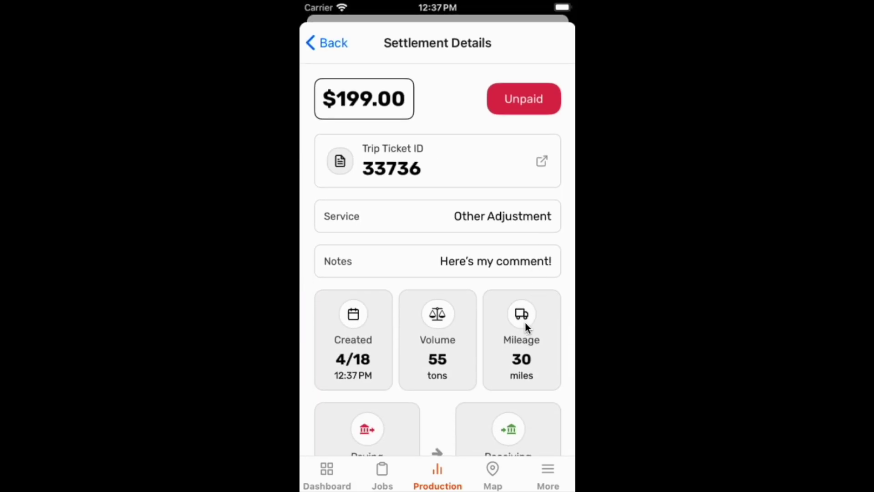
{"action": "left_click", "coordinate": [339, 42]}
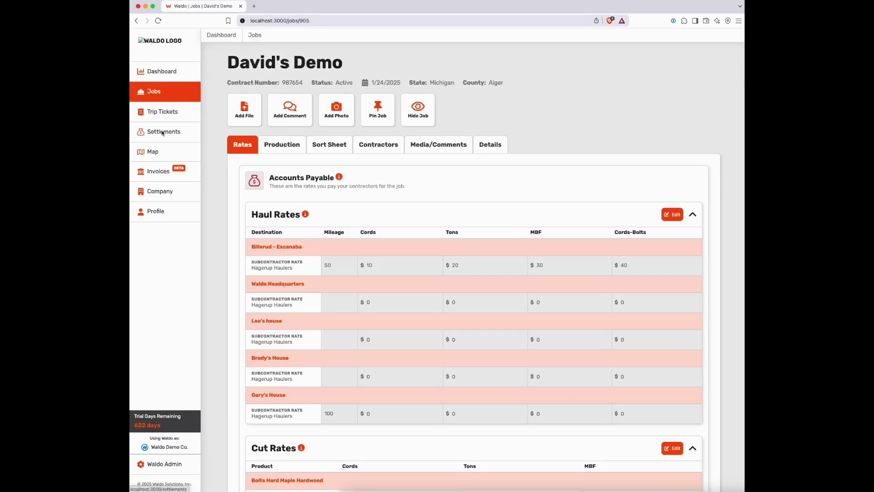
Switch to Waldo's web app and view the individual settlements under tickets 804-33736 and 950-33739 on the Settlements page.
{"action": "left_click", "coordinate": [162, 132]}
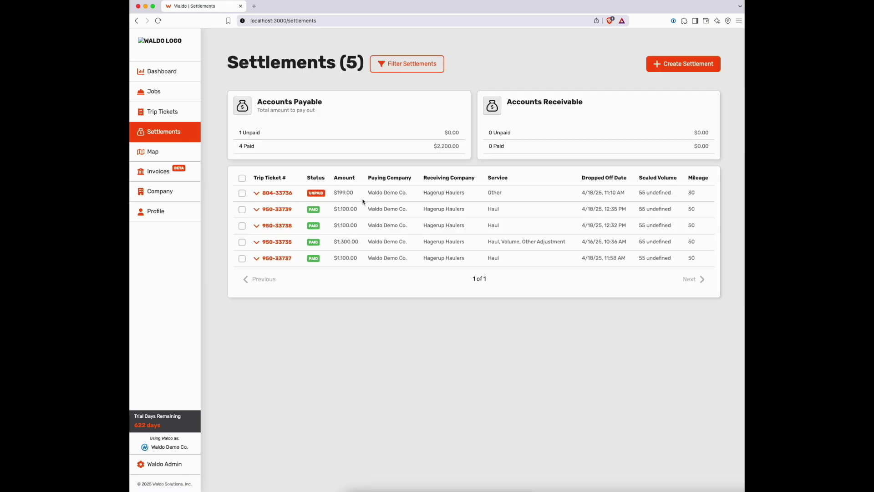
{"action": "left_click", "coordinate": [256, 195]}
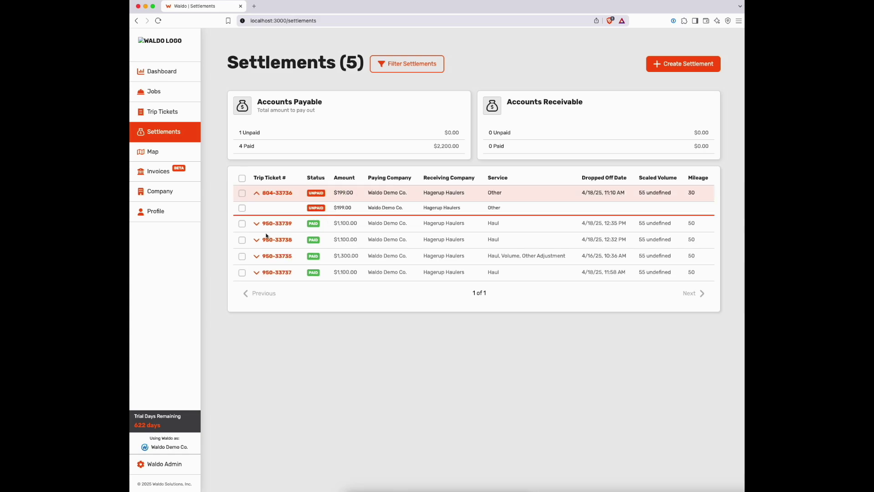
{"action": "left_click", "coordinate": [256, 223]}
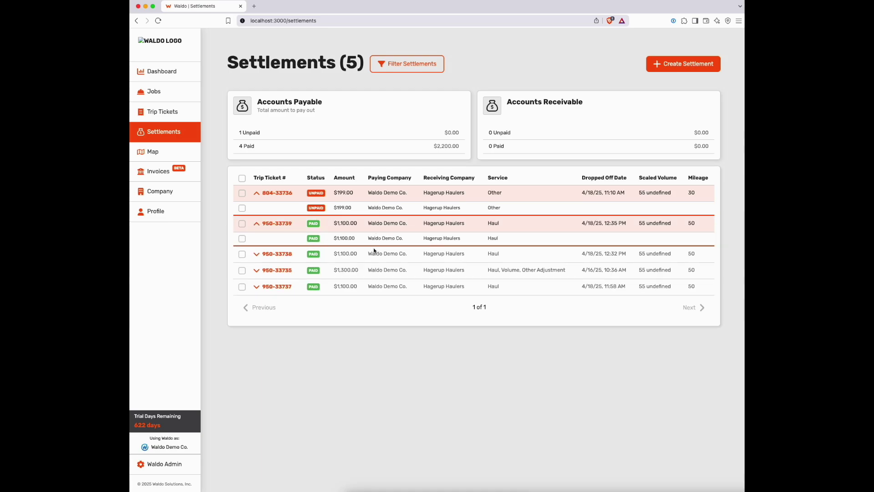
Select the settlement for ticket 804-33736 and view its available status changes.
{"action": "left_click", "coordinate": [242, 194]}
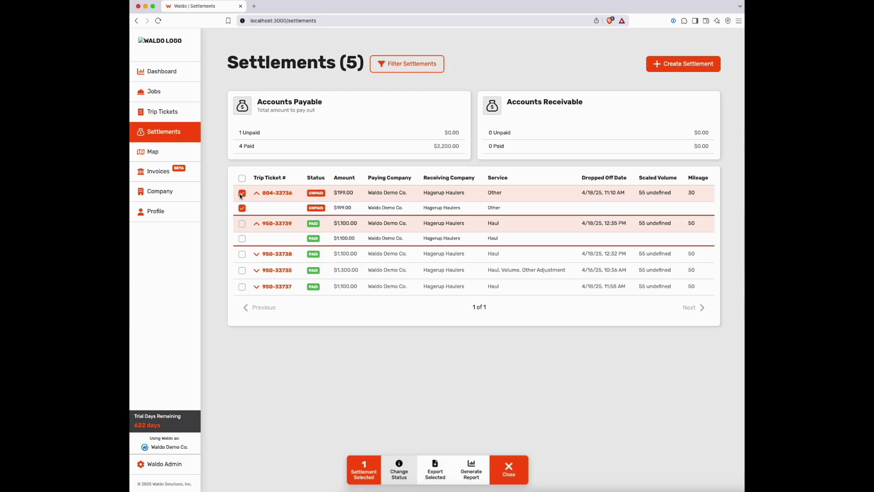
{"action": "left_click", "coordinate": [399, 469]}
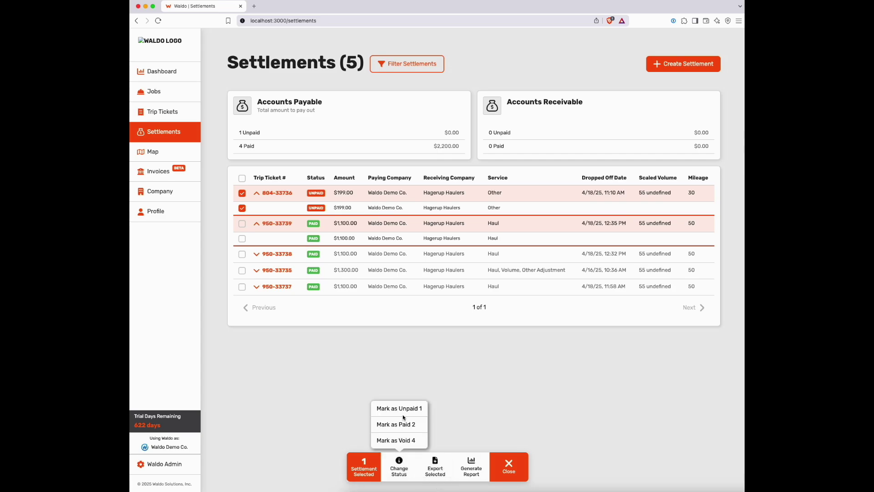
Add a blank entry to a new settlement form to view its fields, and close the form without filling it in.
{"action": "left_click", "coordinate": [680, 68]}
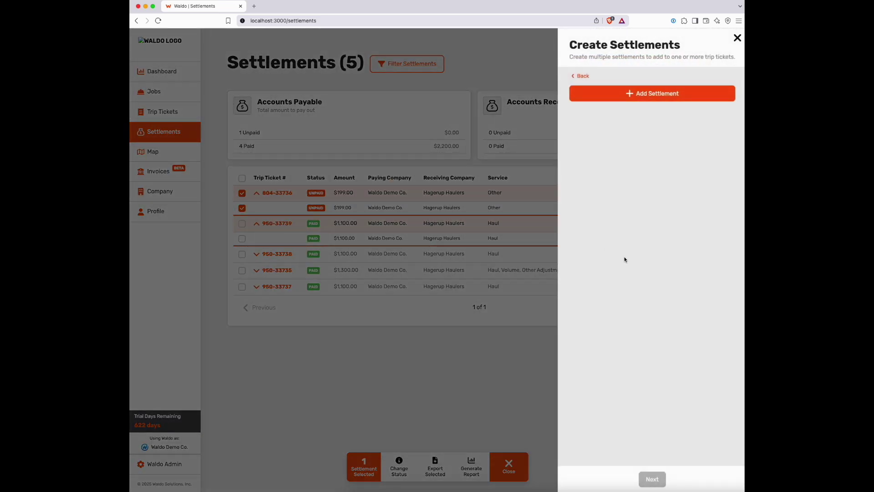
{"action": "left_click", "coordinate": [609, 89]}
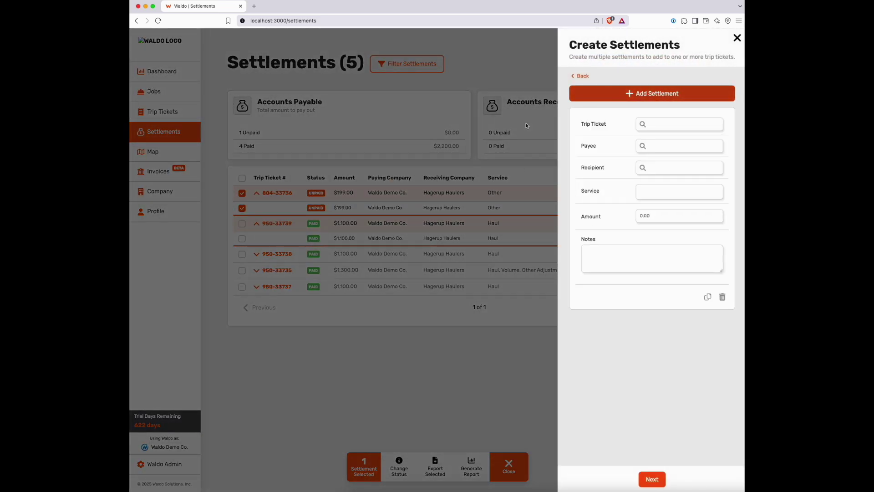
{"action": "left_click", "coordinate": [484, 138]}
Examine the web settlement filters for trip ticket number, status and drop-off date without selecting any.
{"action": "left_click", "coordinate": [410, 60]}
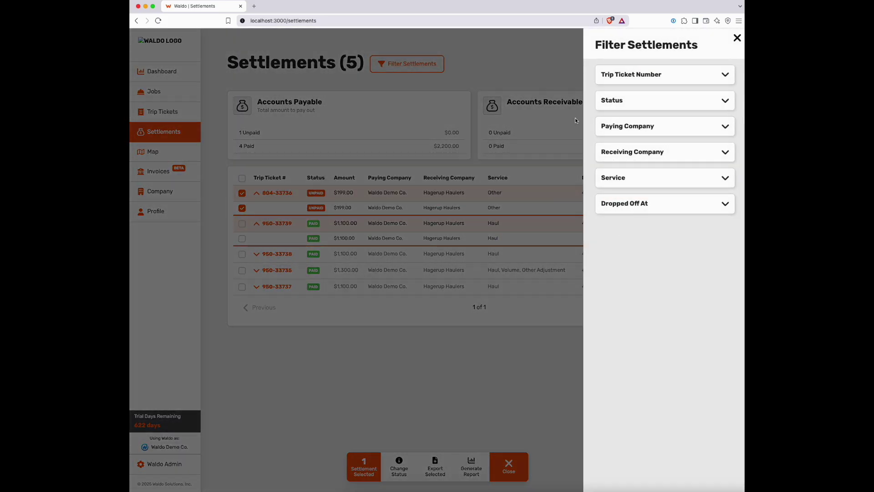
{"action": "left_click", "coordinate": [663, 82]}
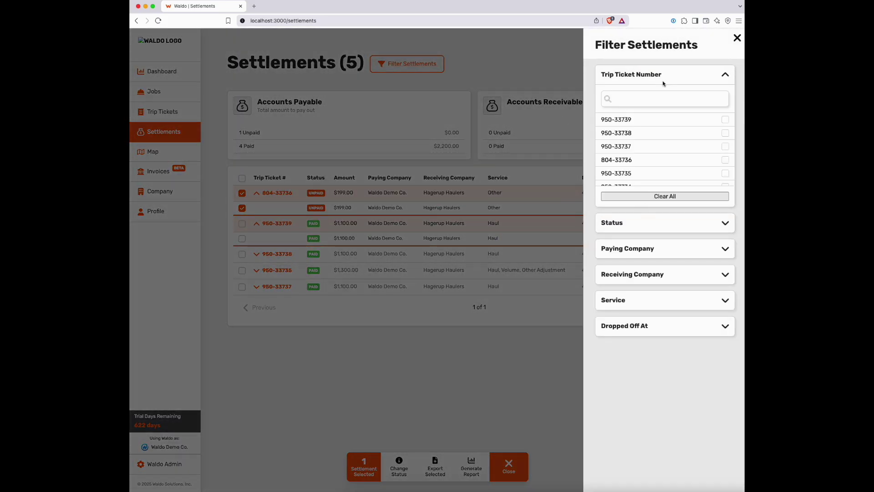
{"action": "left_click", "coordinate": [689, 230]}
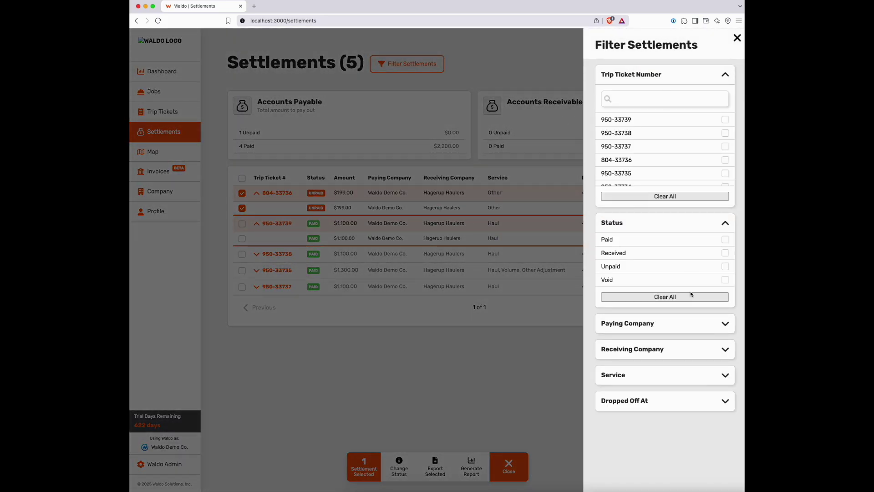
{"action": "left_click", "coordinate": [685, 409]}
{"action": "left_click_drag", "start_coordinate": [662, 378], "coordinate": [663, 291]}
{"action": "left_click", "coordinate": [658, 400]}
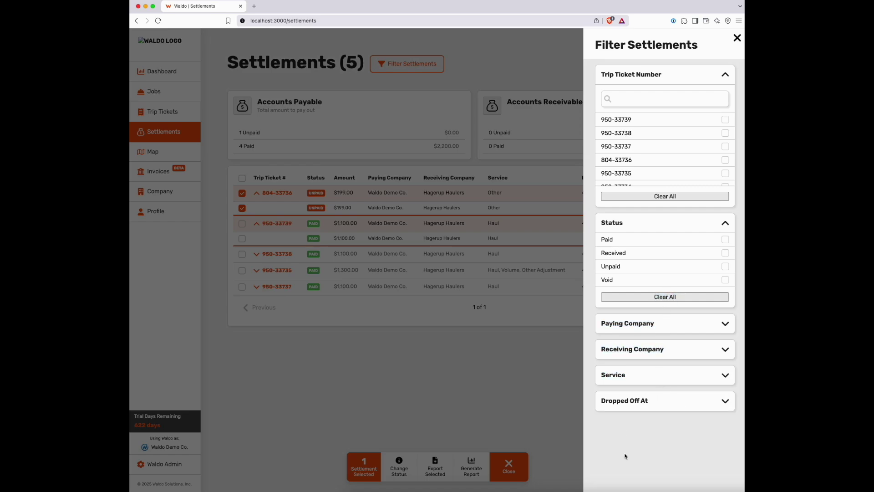